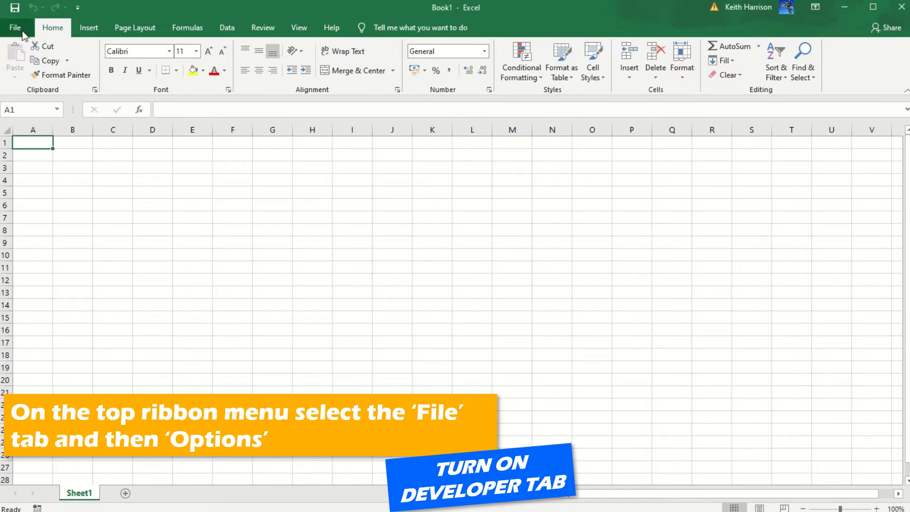
Step: Enable the Developer and Add-ins main tabs in Excel's ribbon customization options
{"action": "left_click", "coordinate": [16, 28]}
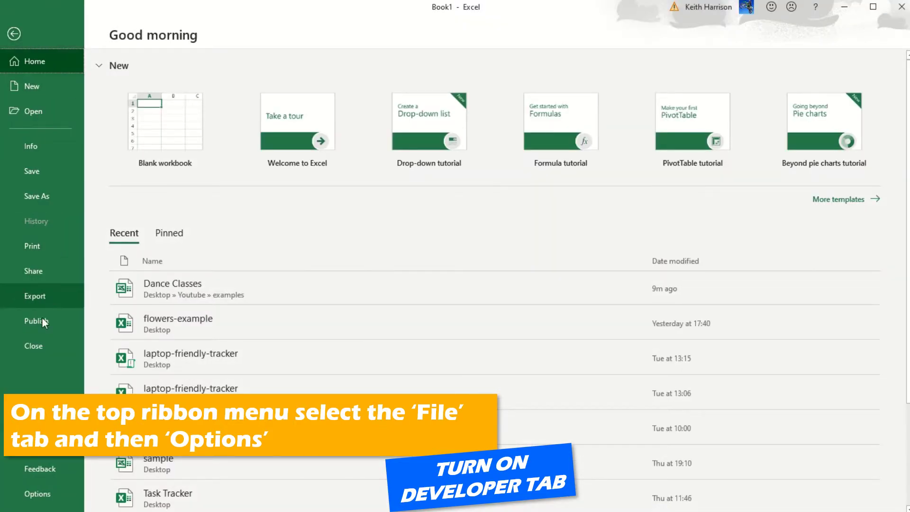
{"action": "left_click", "coordinate": [49, 496]}
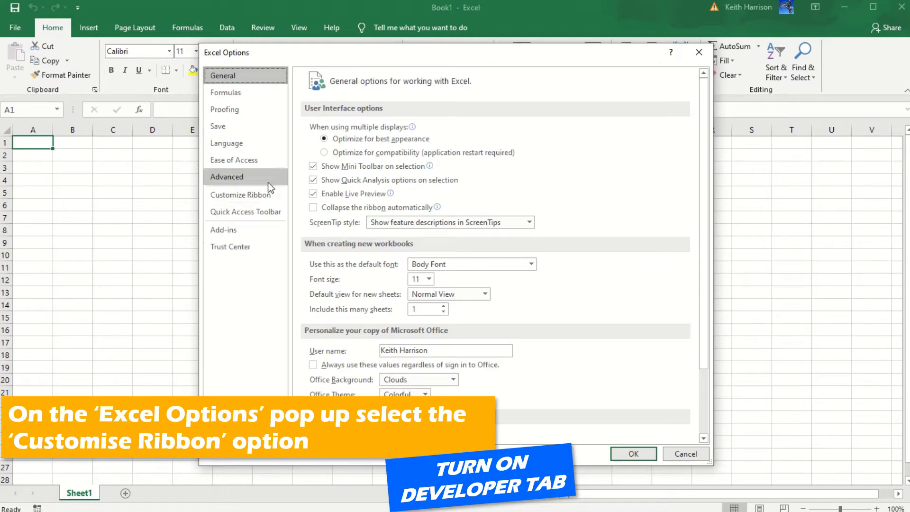
{"action": "left_click", "coordinate": [265, 195]}
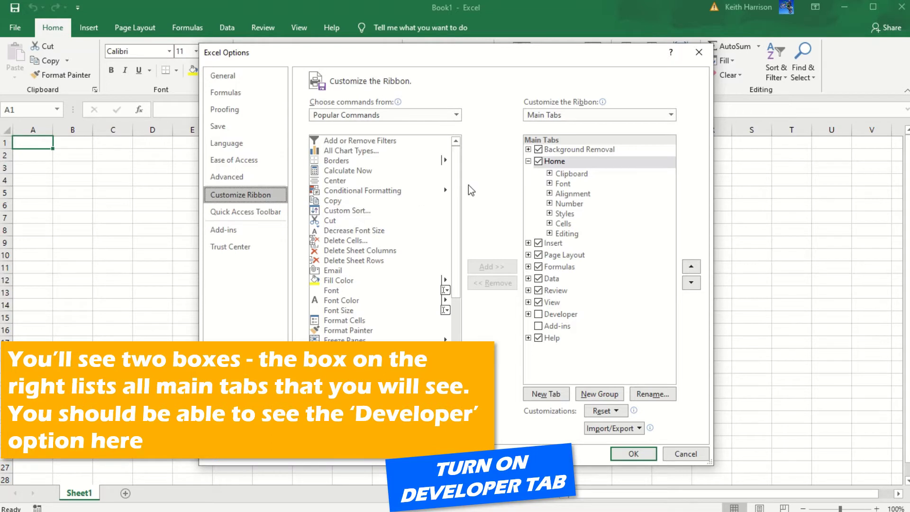
{"action": "mouse_move", "coordinate": [460, 187]}
{"action": "left_mouse_down"}
{"action": "mouse_move", "coordinate": [457, 315]}
{"action": "mouse_move", "coordinate": [456, 185]}
{"action": "left_mouse_up"}
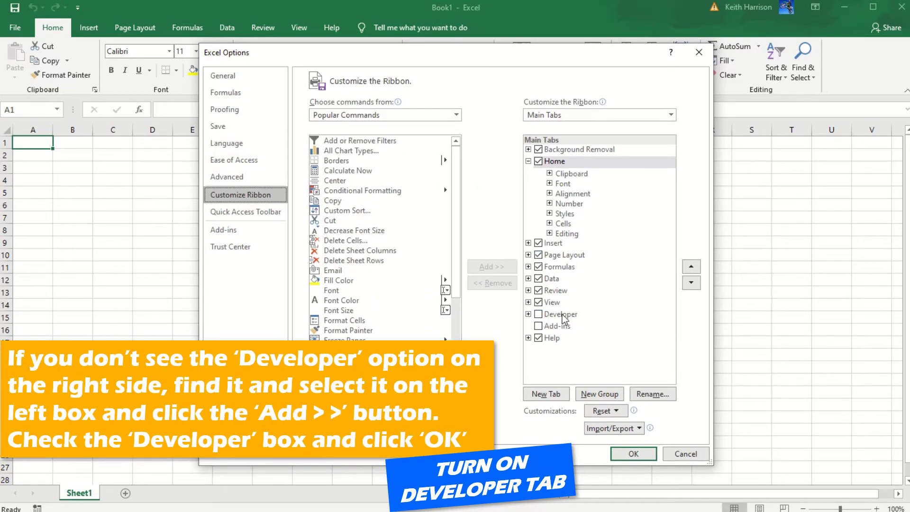
{"action": "left_click", "coordinate": [537, 314]}
{"action": "left_click", "coordinate": [538, 326]}
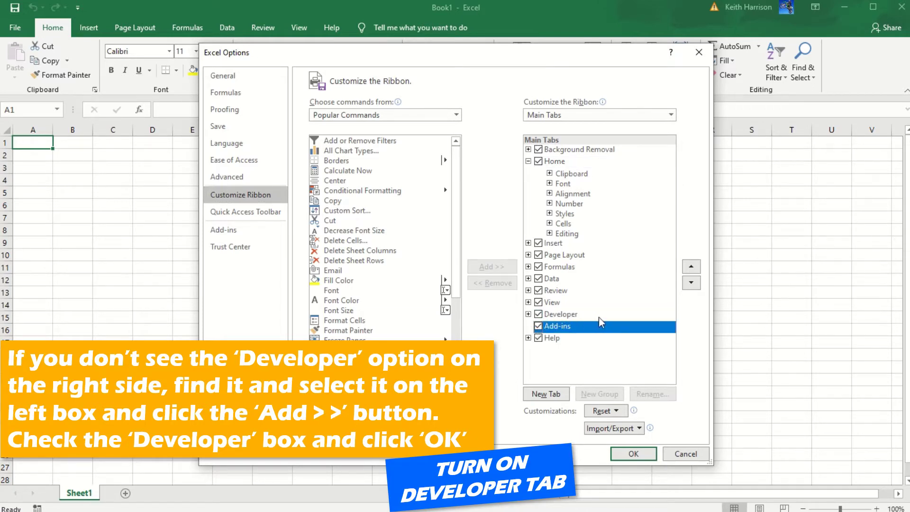
{"action": "left_click", "coordinate": [640, 456]}
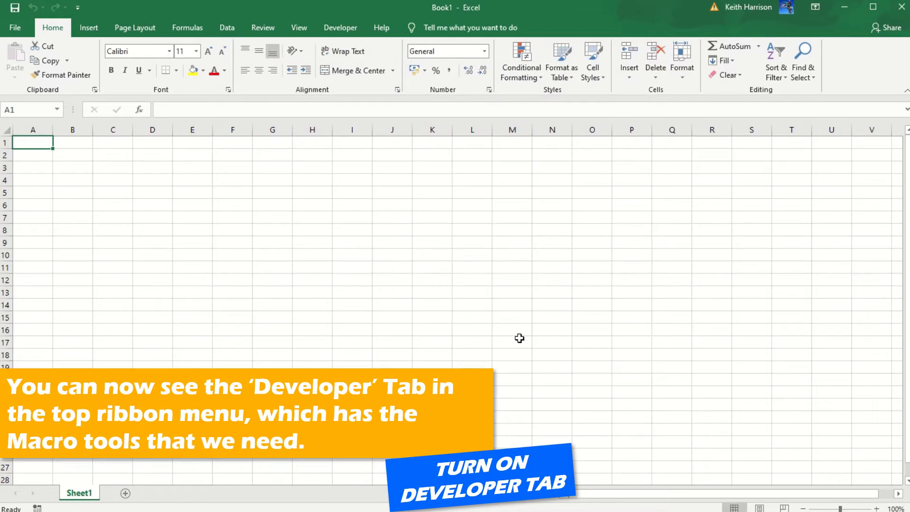
{"action": "left_click", "coordinate": [360, 156]}
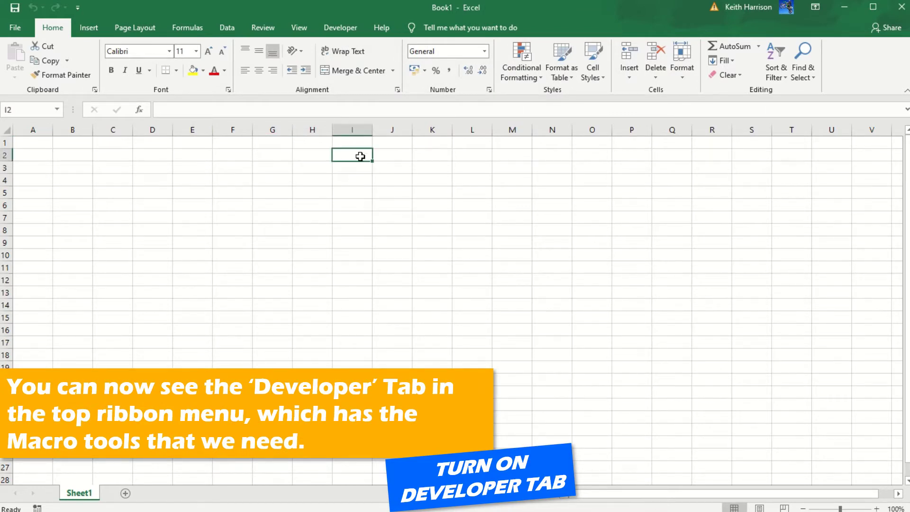
Step: Review the available macro settings using the Developer tools' Macro Security command and accept them
{"action": "left_click", "coordinate": [349, 31]}
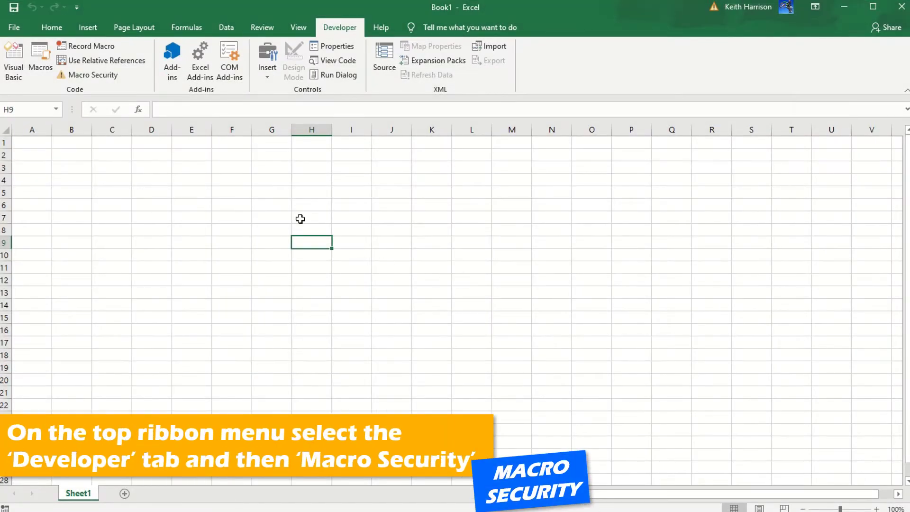
{"action": "left_click", "coordinate": [100, 75]}
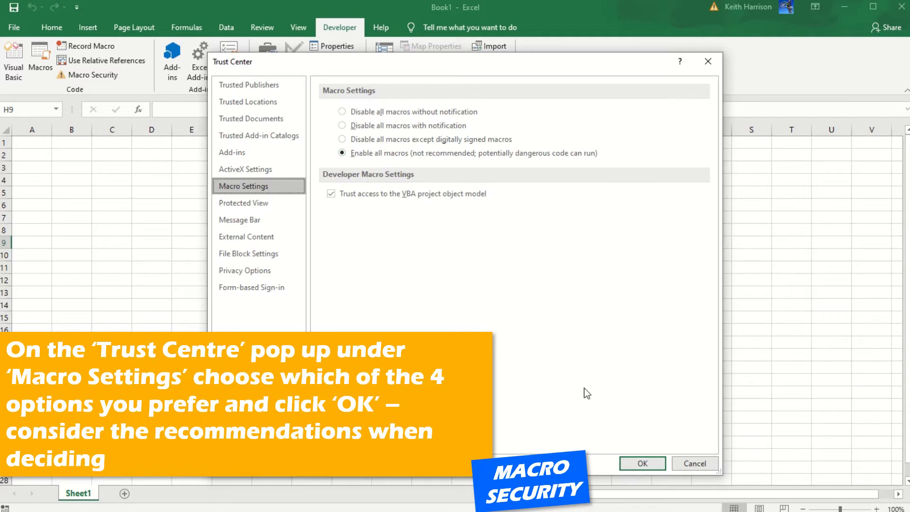
{"action": "left_click", "coordinate": [654, 462]}
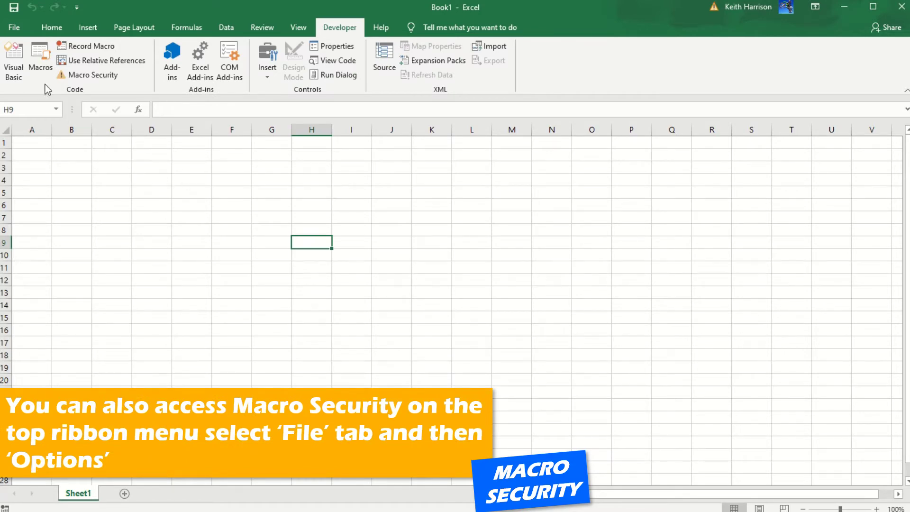
Step: Open the Trust Center macro settings through the general Excel Options, review them and accept both dialogs
{"action": "left_click", "coordinate": [12, 26]}
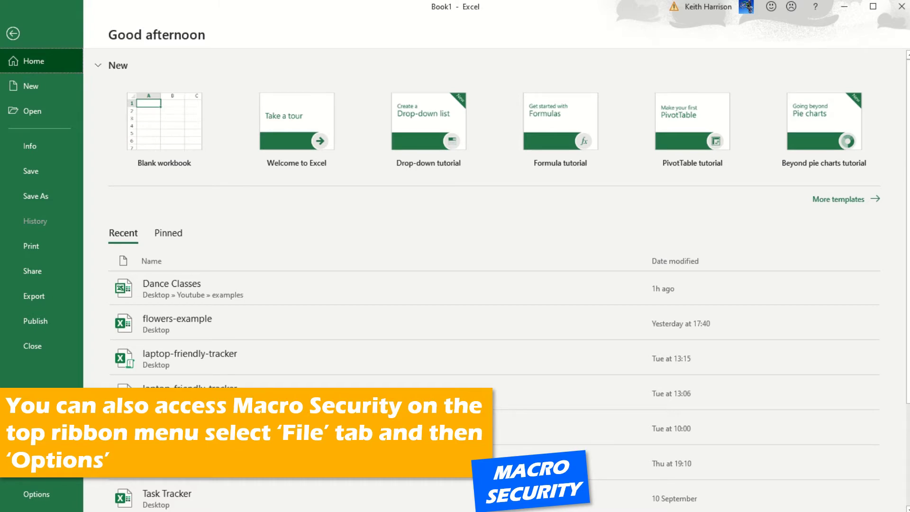
{"action": "left_click", "coordinate": [41, 494]}
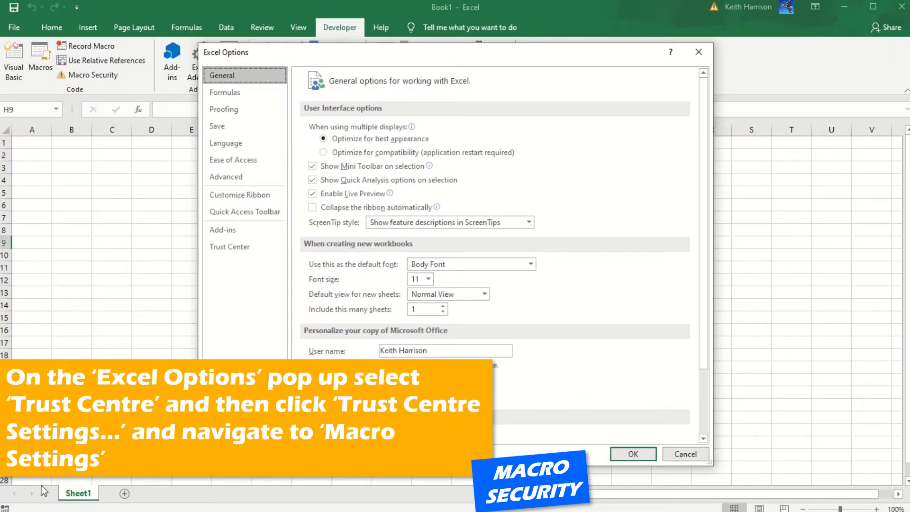
{"action": "left_click", "coordinate": [237, 248]}
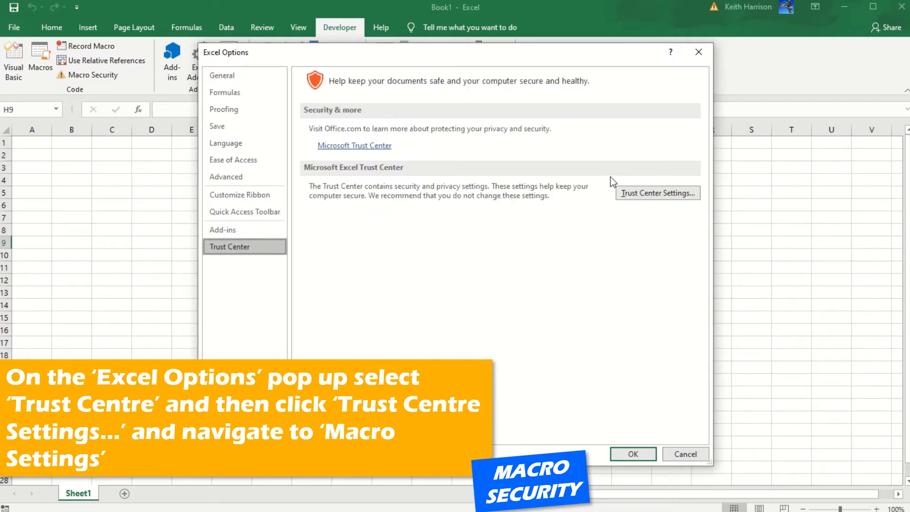
{"action": "left_click", "coordinate": [664, 192]}
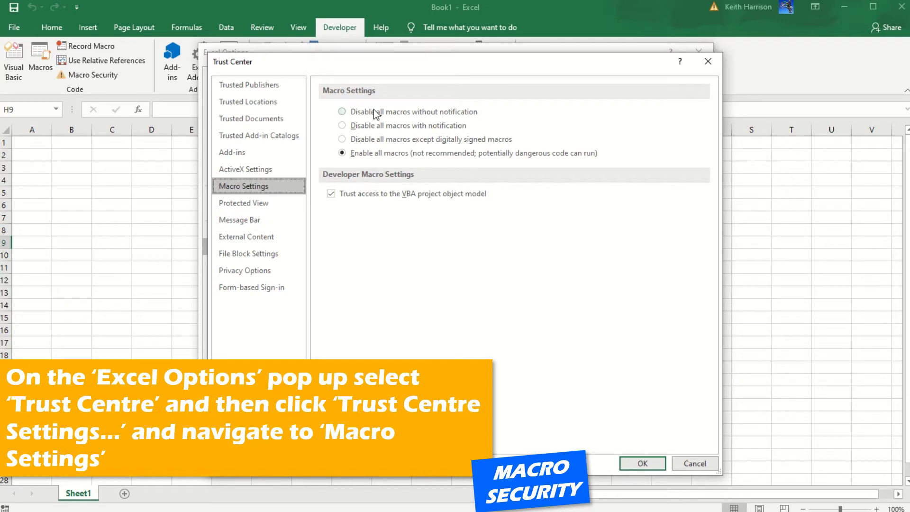
{"action": "left_click", "coordinate": [644, 463]}
{"action": "left_click", "coordinate": [646, 458]}
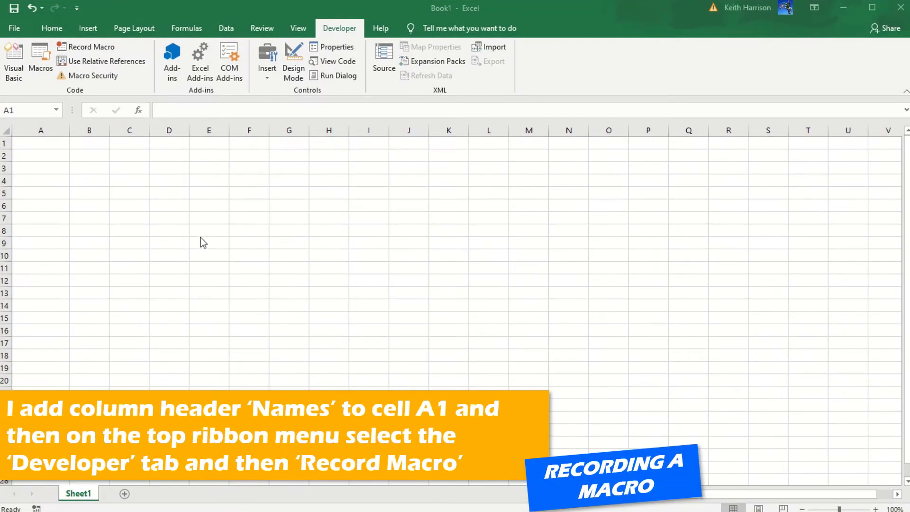
Step: Enter the column header "Names" in cell A1
{"action": "left_click", "coordinate": [75, 148]}
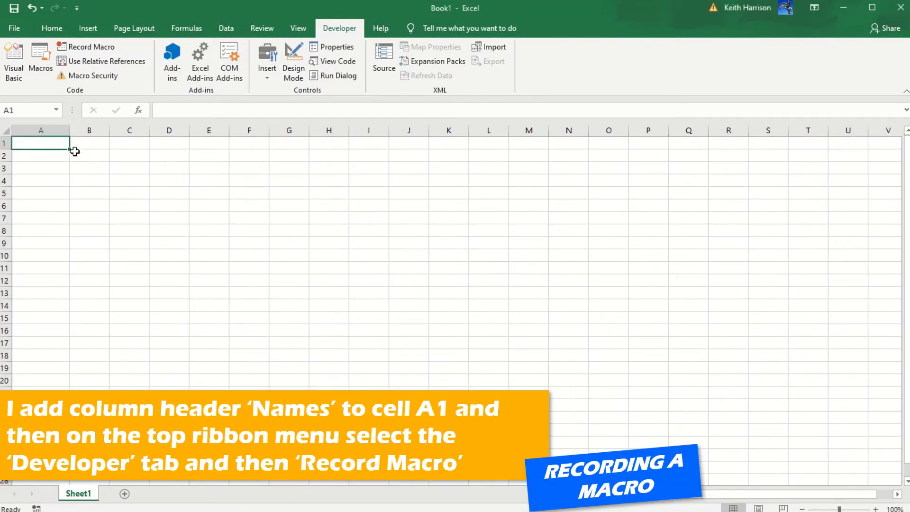
{"action": "left_click", "coordinate": [99, 209]}
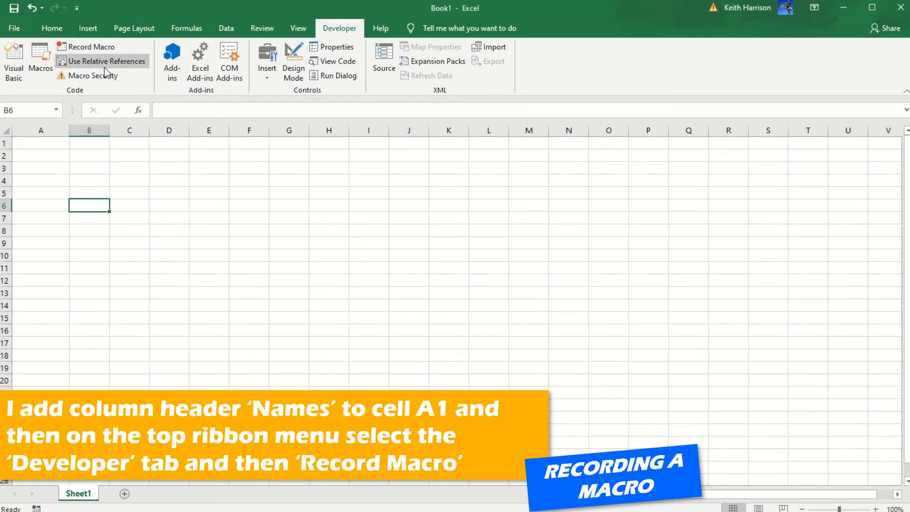
{"action": "left_click", "coordinate": [49, 145]}
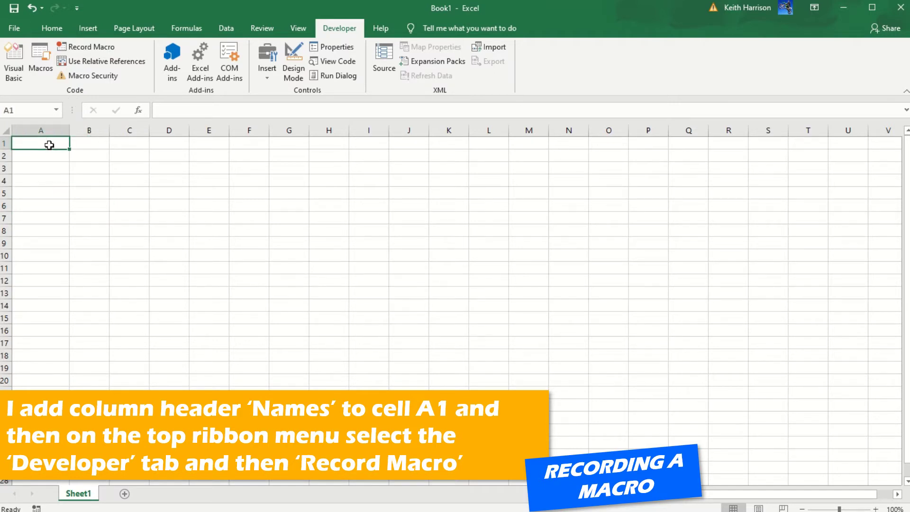
{"action": "type", "text": "Names"}
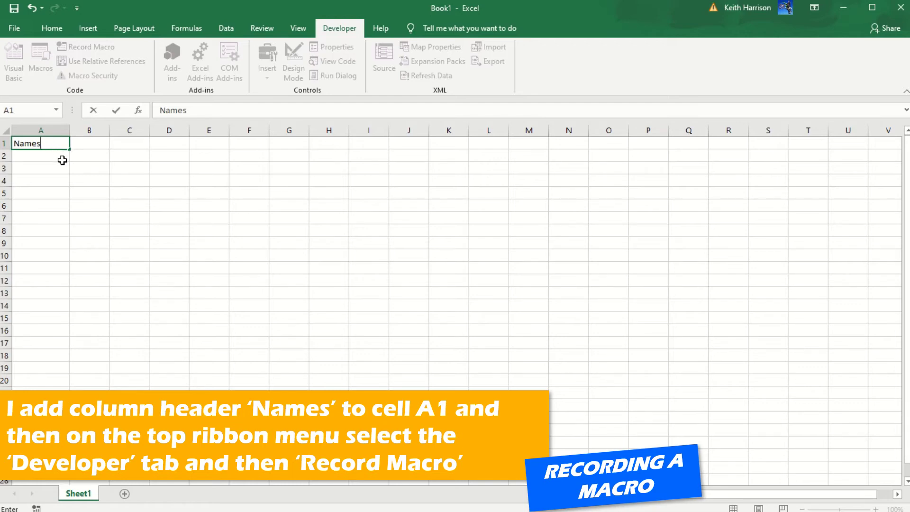
{"action": "left_click", "coordinate": [62, 160]}
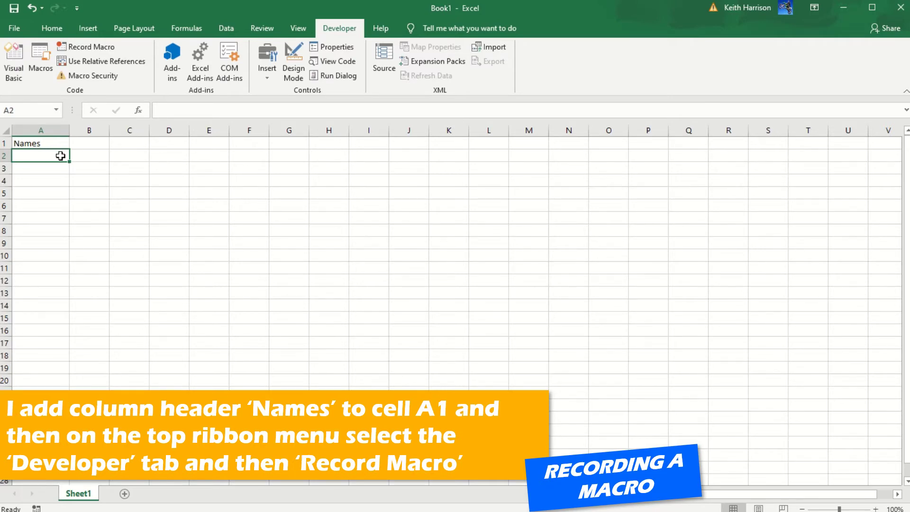
Step: Start recording a macro named NameMacro from cell A2, stored in This Workbook
{"action": "left_click", "coordinate": [145, 158]}
{"action": "left_click", "coordinate": [30, 157]}
{"action": "left_click", "coordinate": [93, 46]}
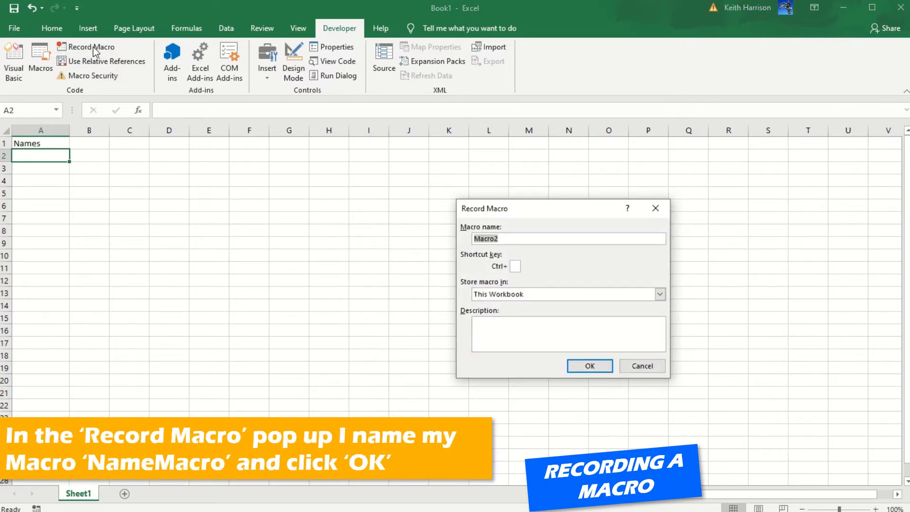
{"action": "type", "text": "NameMacro"}
{"action": "left_click", "coordinate": [576, 365]}
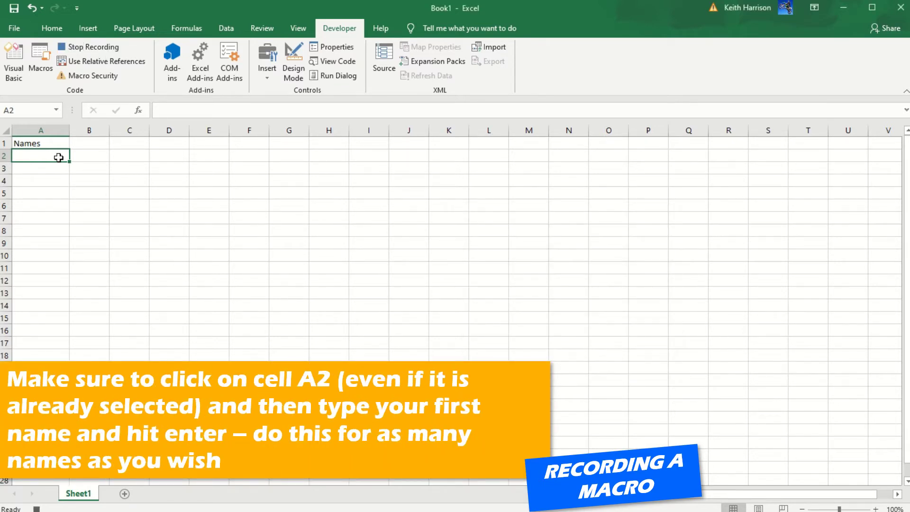
Step: Reselect cell A2, enter three people's full names in A2 to A4, and stop the macro recording
{"action": "left_click", "coordinate": [81, 155]}
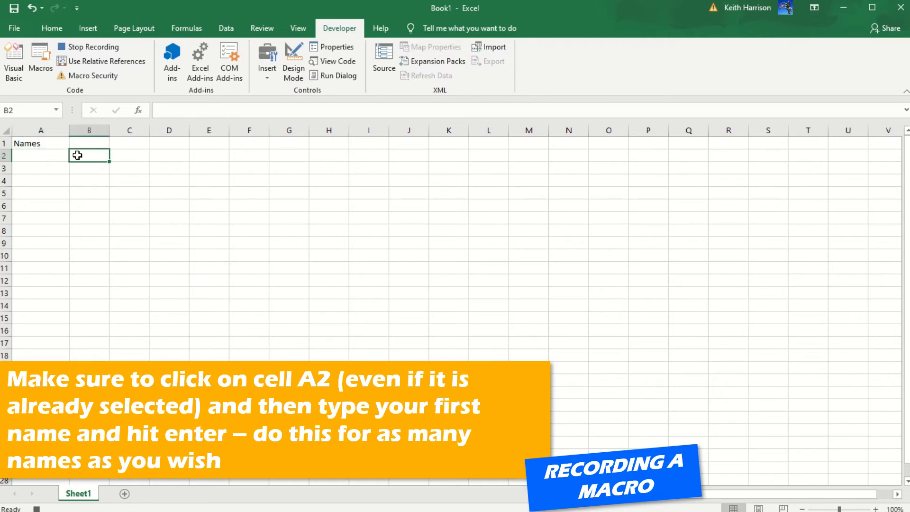
{"action": "left_click", "coordinate": [55, 157]}
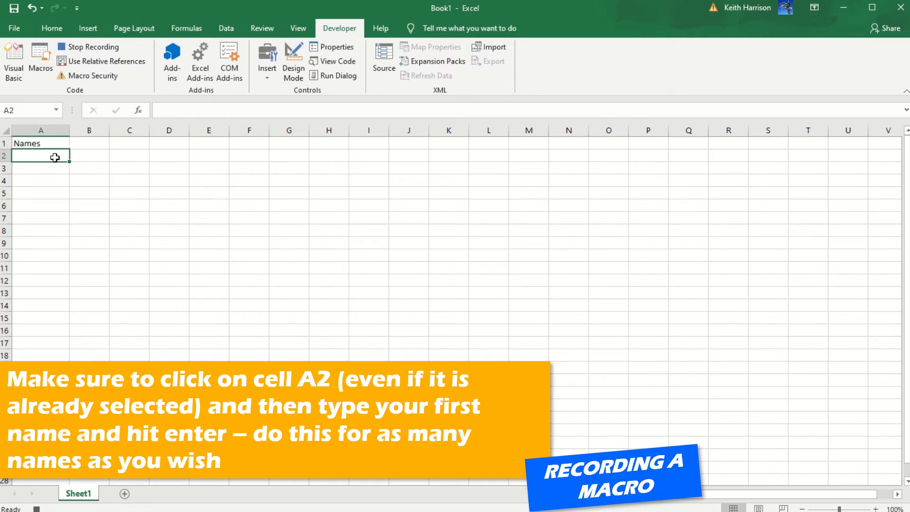
{"action": "type", "text": "Joe "}
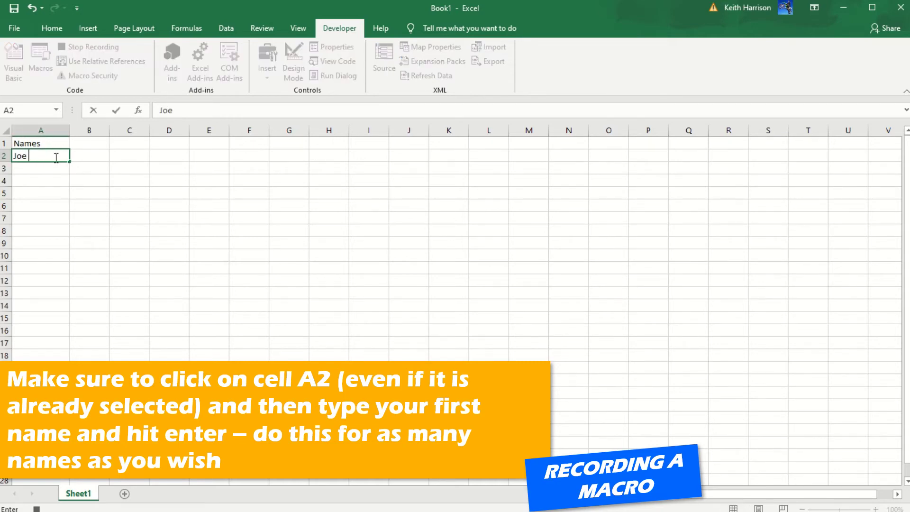
{"action": "type", "text": "Bloggs"}
{"action": "key", "text": "Return"}
{"action": "type", "text": "K"}
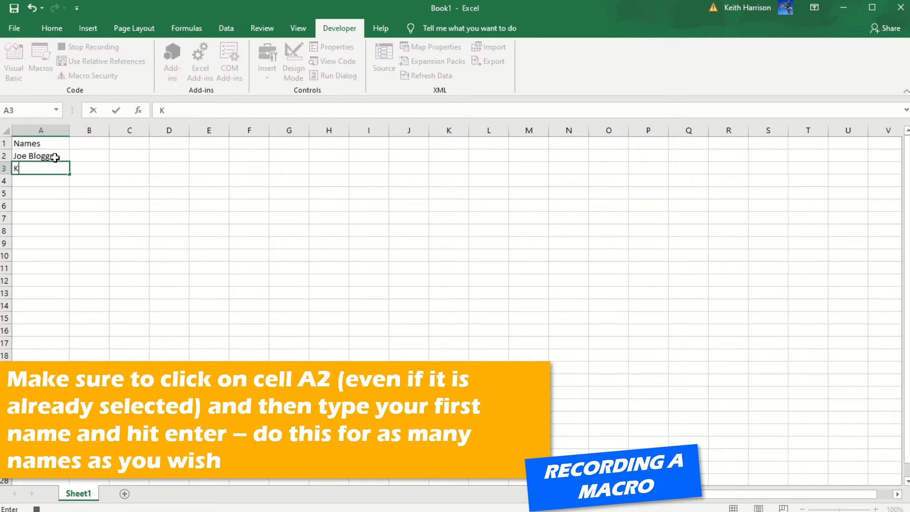
{"action": "type", "text": "eith Harrison"}
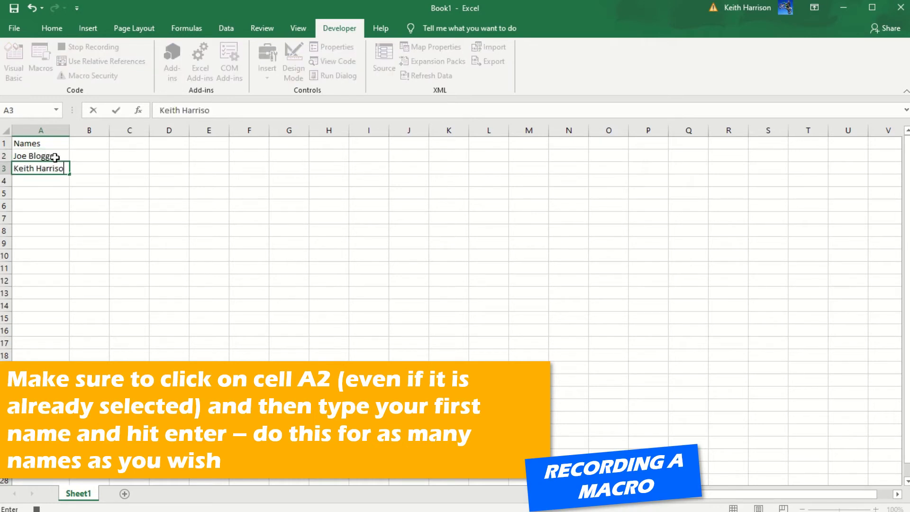
{"action": "key", "text": "Return"}
{"action": "type", "text": "John Smith"}
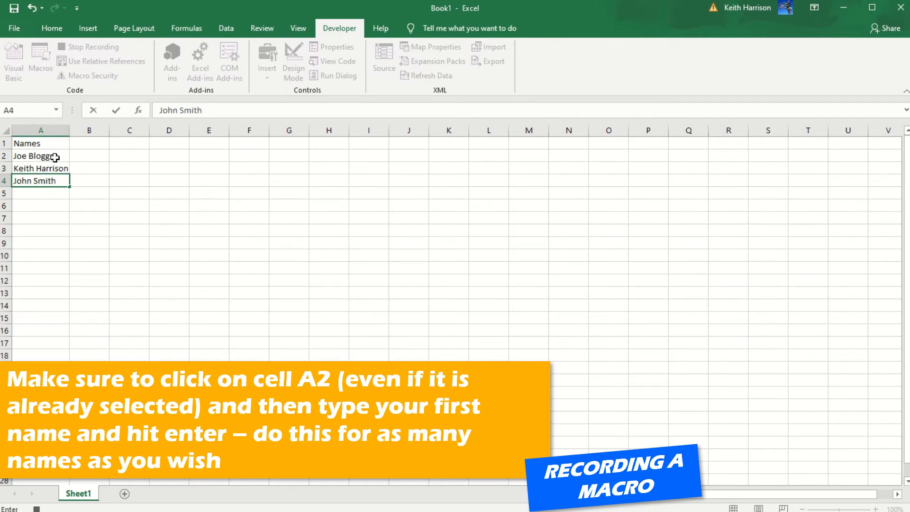
{"action": "key", "text": "Return"}
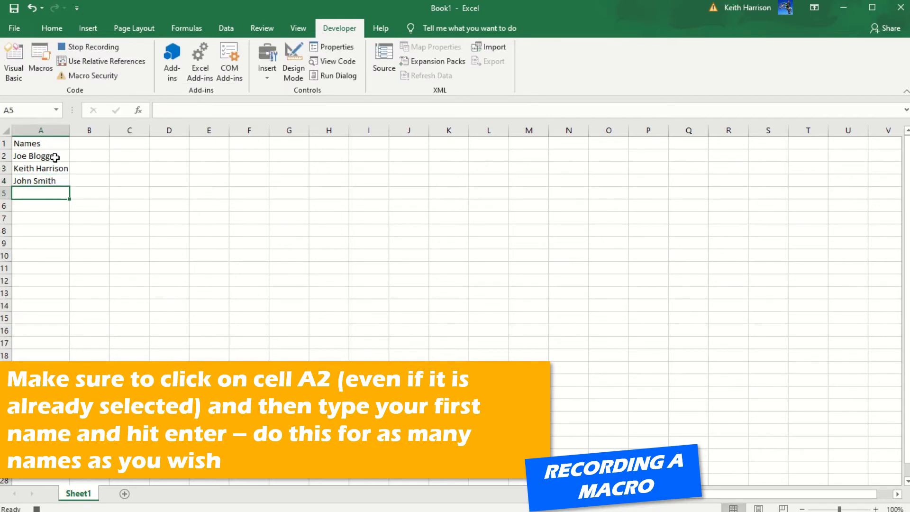
{"action": "left_click", "coordinate": [93, 46]}
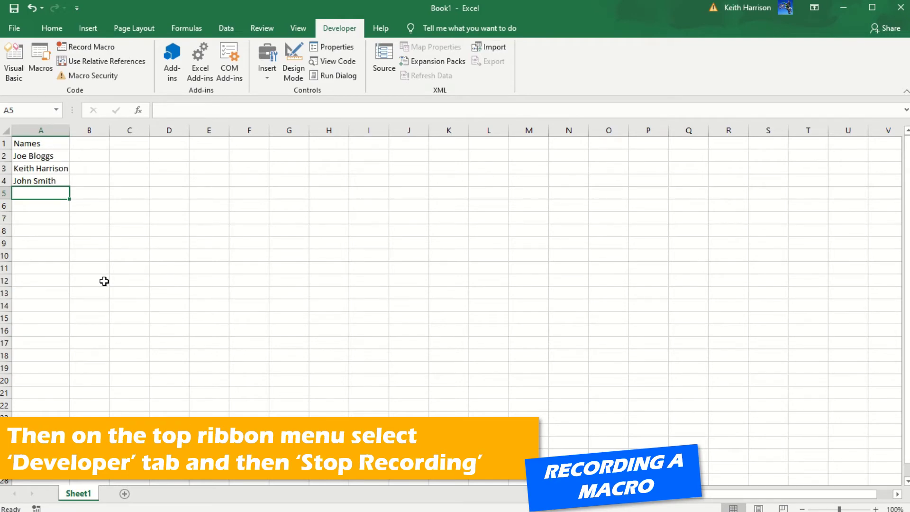
Step: Delete the three names from cells A2 to A4, keeping the header
{"action": "left_click", "coordinate": [62, 156]}
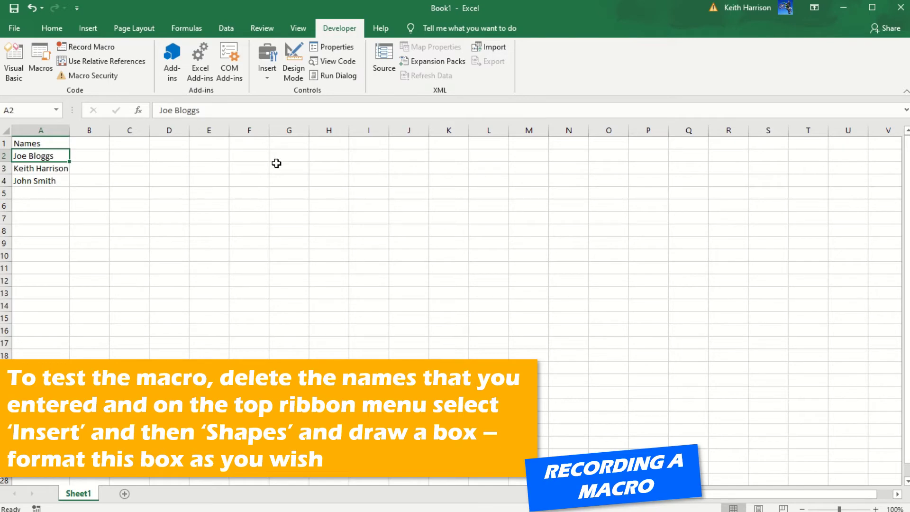
{"action": "left_click_drag", "start_coordinate": [46, 179], "coordinate": [47, 156]}
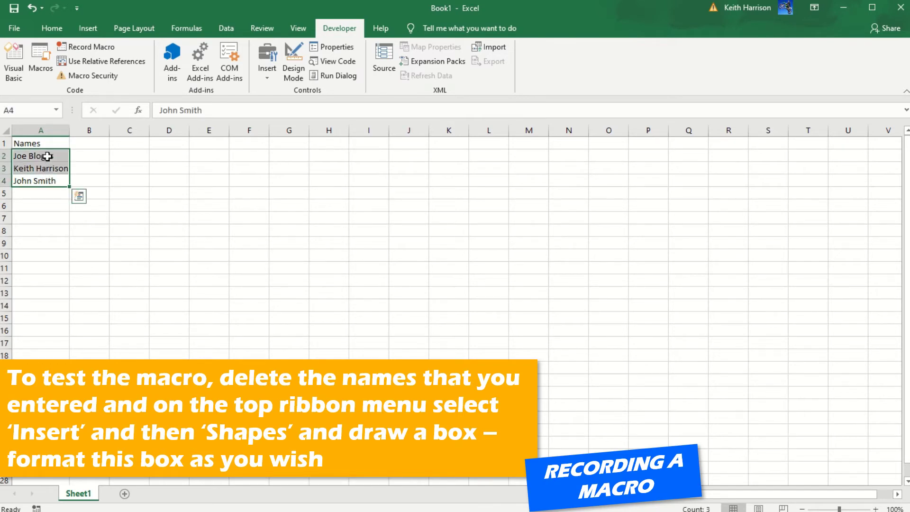
{"action": "key", "text": "Delete"}
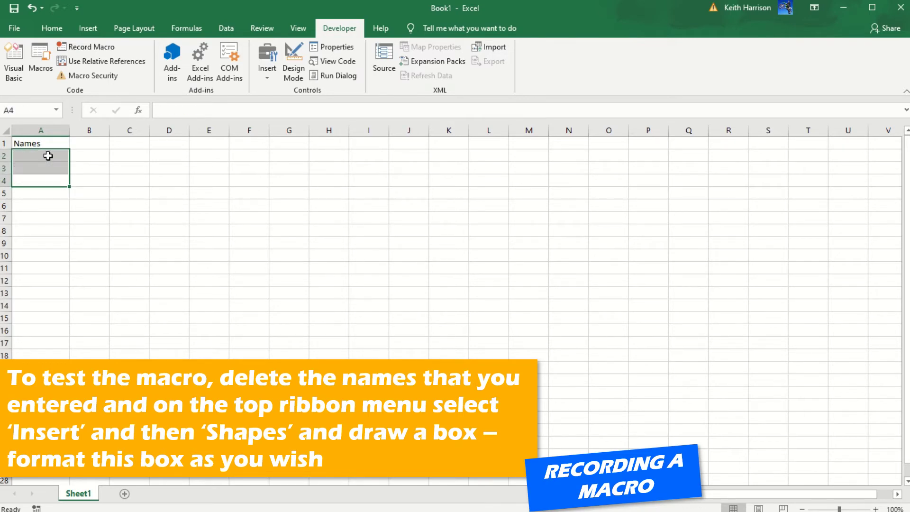
{"action": "left_click", "coordinate": [124, 176]}
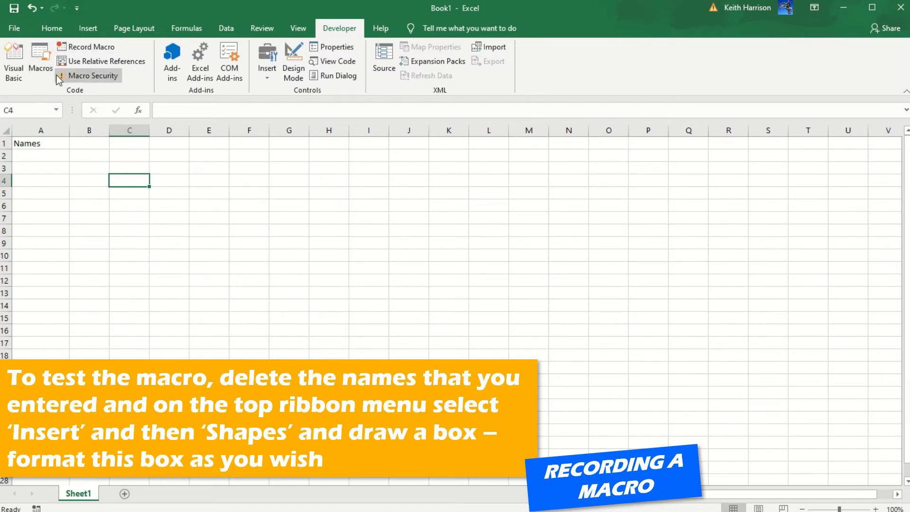
Step: Draw a rectangle about 1.54 cm high and 3.41 cm wide over cells D2 to E4 and label it "INSERT NAMES"
{"action": "left_click", "coordinate": [84, 31]}
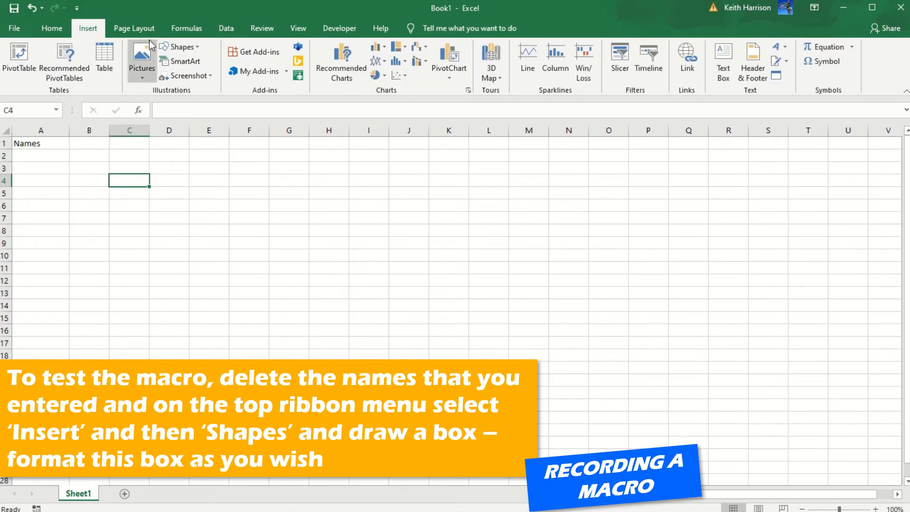
{"action": "left_click", "coordinate": [188, 49]}
{"action": "left_click", "coordinate": [205, 82]}
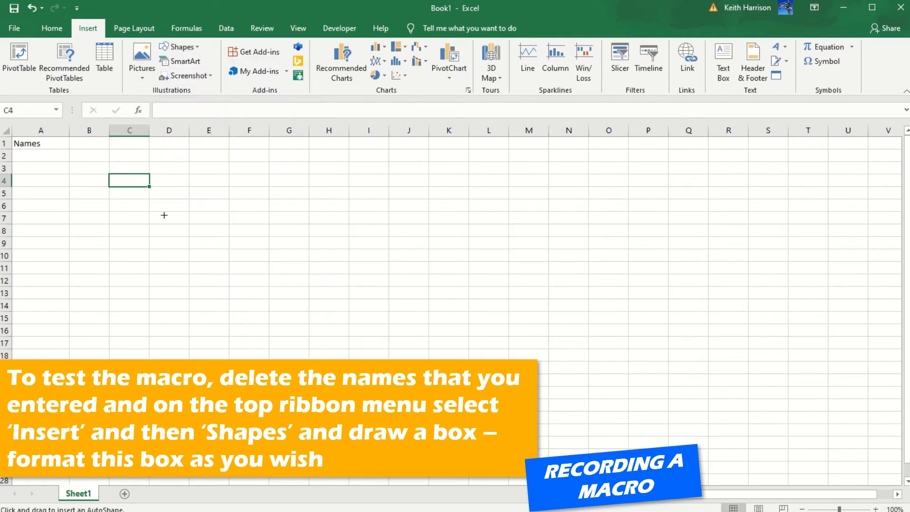
{"action": "left_click_drag", "start_coordinate": [149, 151], "coordinate": [230, 186]}
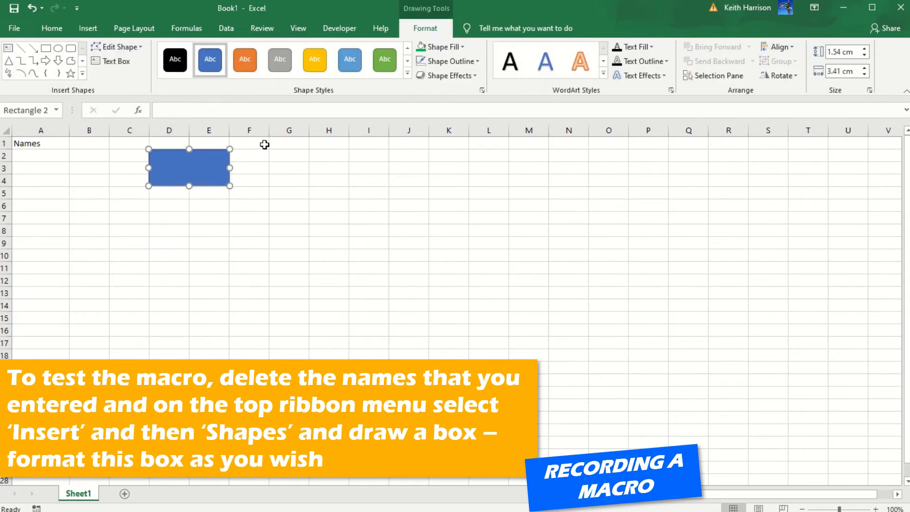
{"action": "type", "text": "INSERT NAMES"}
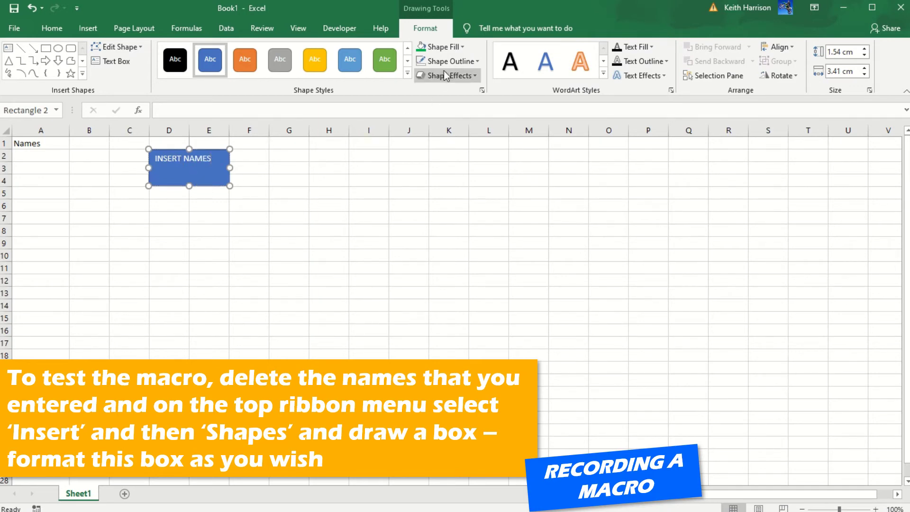
Step: Format the rectangle with bold 12-point text centred horizontally and vertically and a green fill, and deselect it
{"action": "left_click", "coordinate": [51, 30]}
{"action": "left_click", "coordinate": [207, 51]}
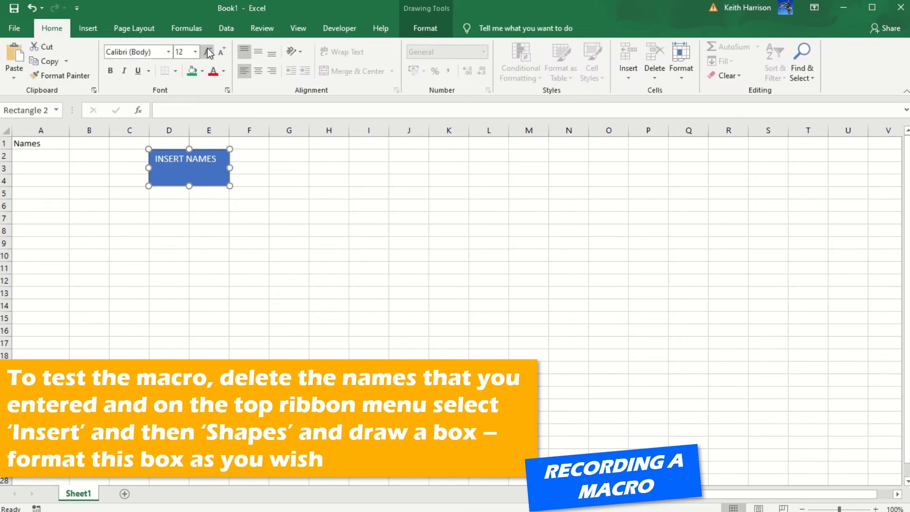
{"action": "left_click", "coordinate": [111, 71]}
{"action": "left_click", "coordinate": [258, 52]}
{"action": "left_click", "coordinate": [258, 71]}
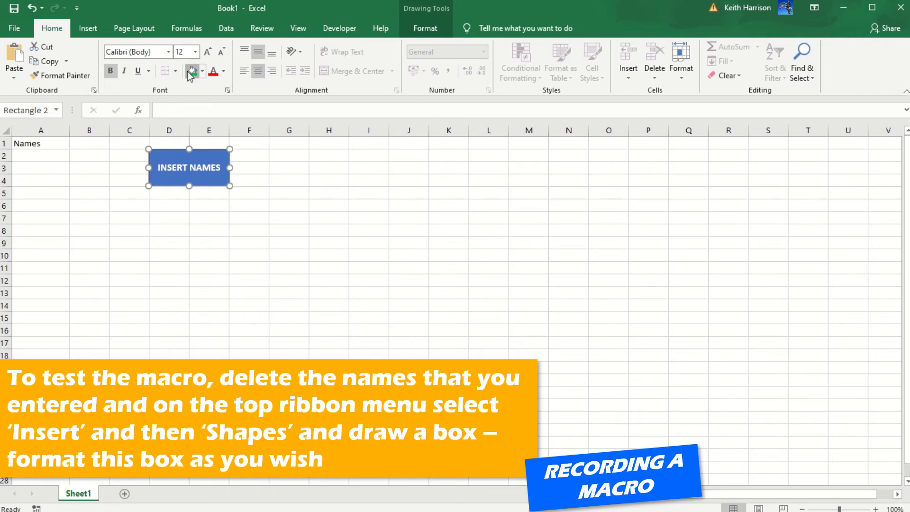
{"action": "left_click", "coordinate": [425, 29]}
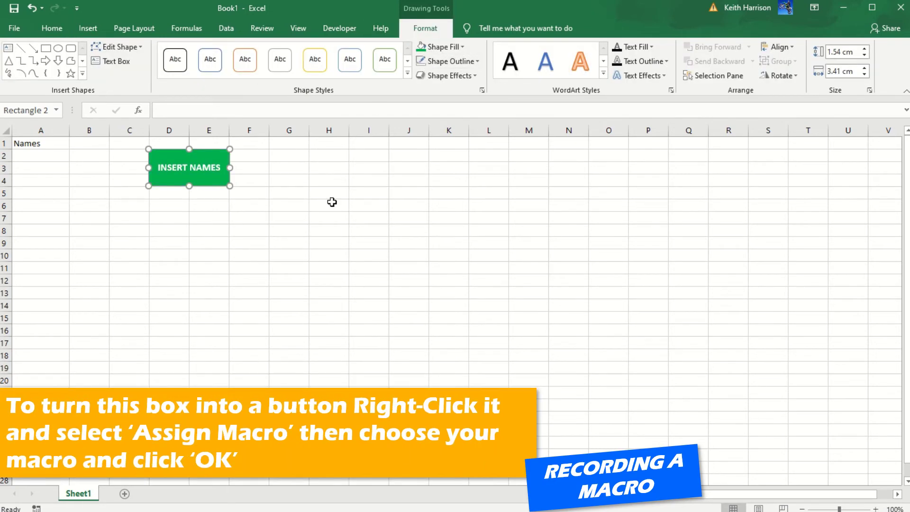
{"action": "left_click", "coordinate": [329, 217]}
Step: Assign the macro NameMacro to the green "INSERT NAMES" rectangle
{"action": "right_click", "coordinate": [176, 181]}
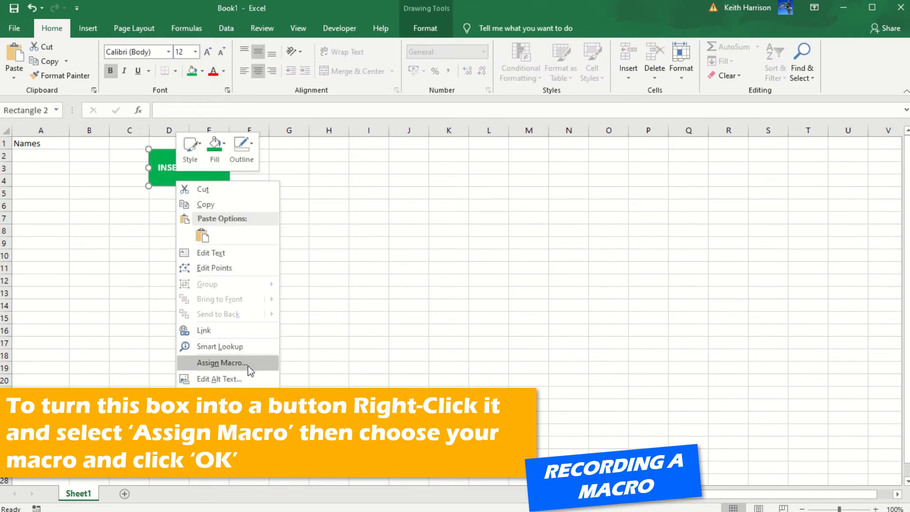
{"action": "left_click", "coordinate": [222, 362]}
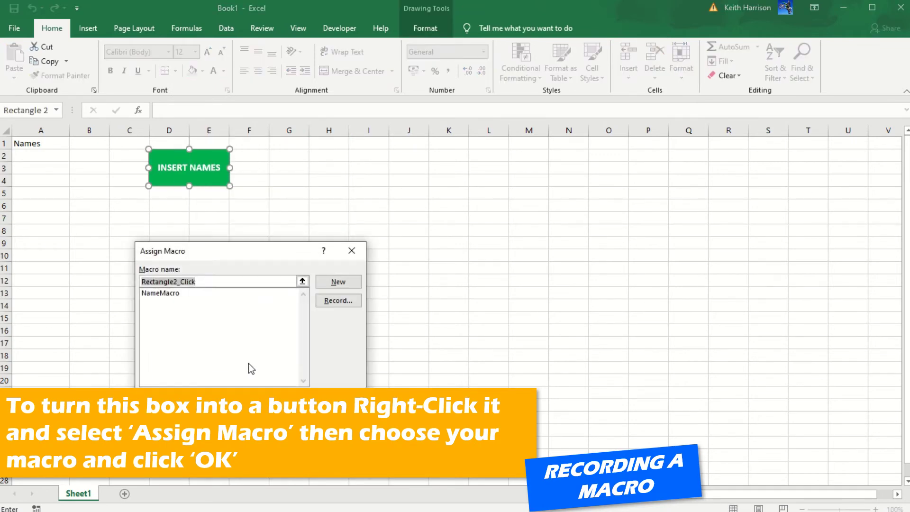
{"action": "left_click", "coordinate": [167, 294]}
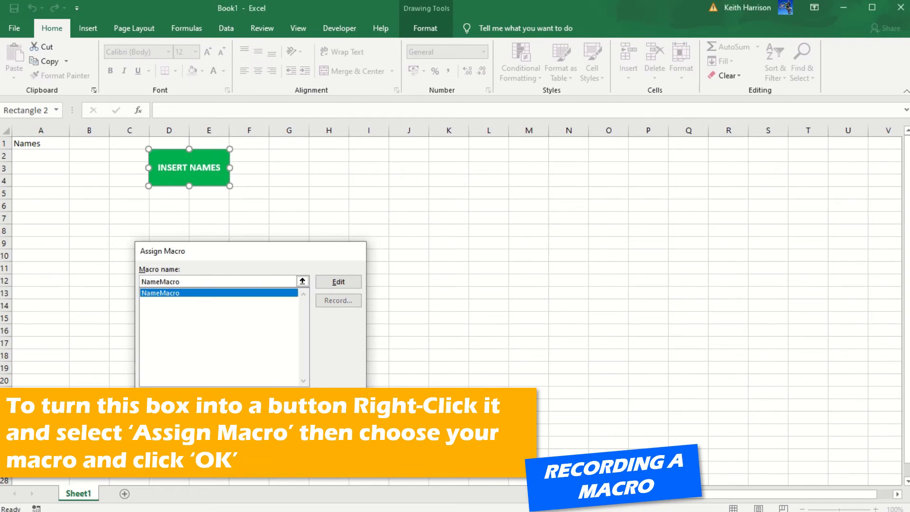
{"action": "left_click", "coordinate": [289, 447]}
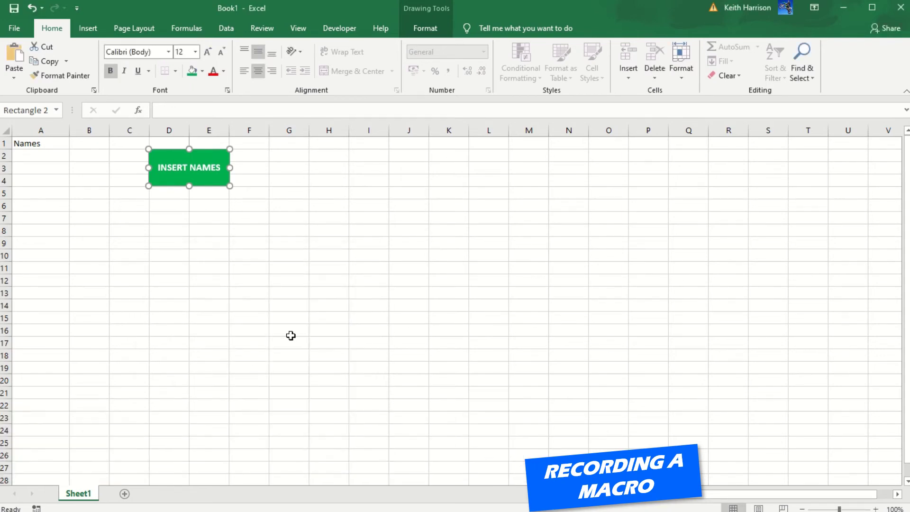
Step: Select cell A2, test the macro by running it from the "INSERT NAMES" shape, and select an empty cell
{"action": "left_click", "coordinate": [76, 204]}
{"action": "left_click", "coordinate": [30, 156]}
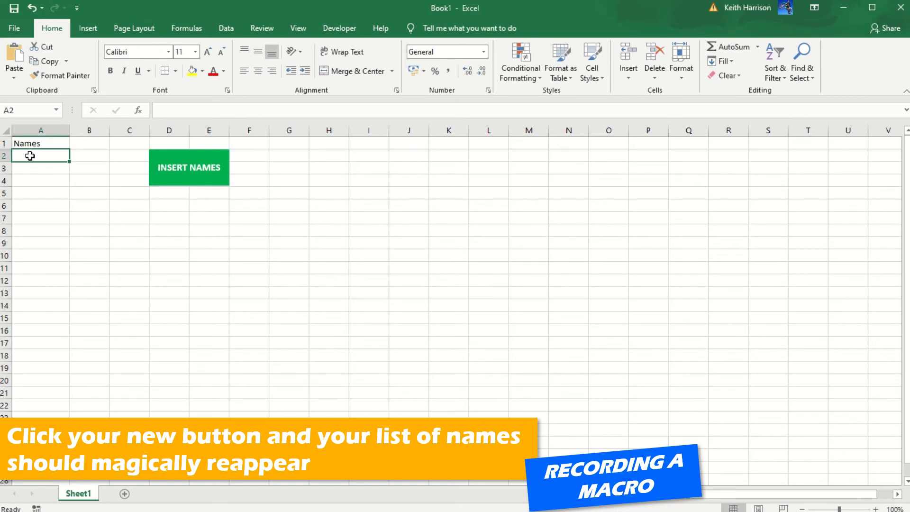
{"action": "left_click", "coordinate": [211, 176]}
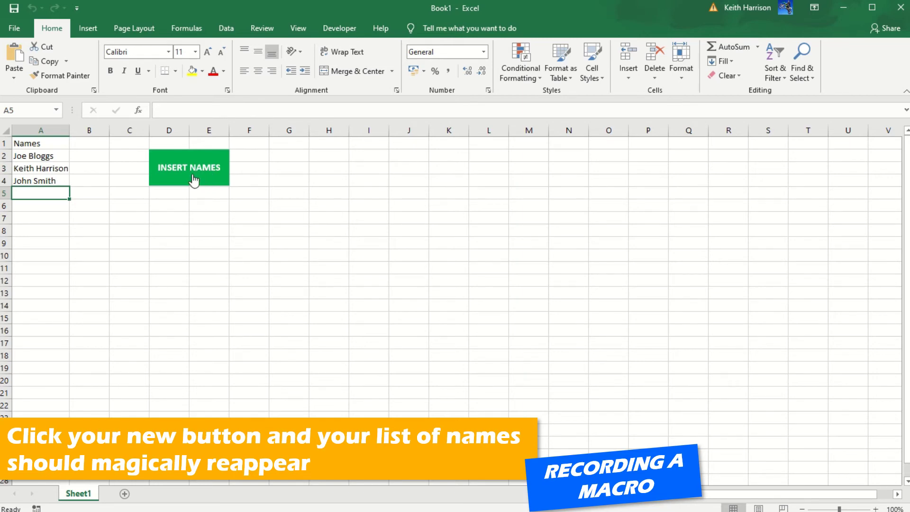
{"action": "left_click", "coordinate": [180, 231]}
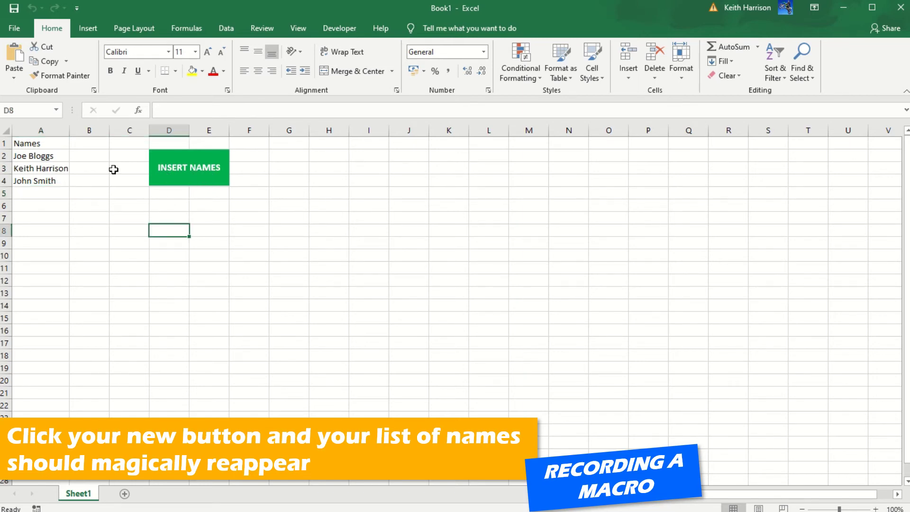
Step: Clear the names from cells A2 to A4 and rerun the macro from the "INSERT NAMES" shape
{"action": "left_click", "coordinate": [41, 193]}
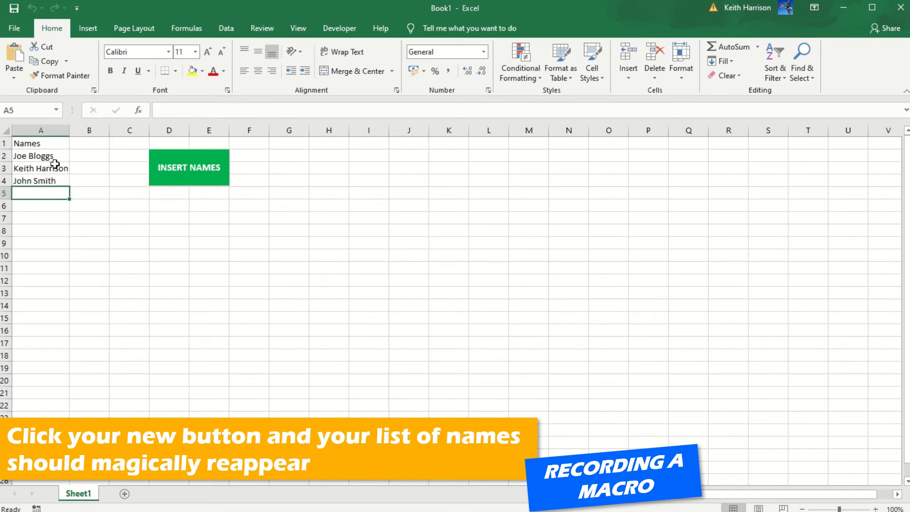
{"action": "left_click_drag", "start_coordinate": [53, 157], "coordinate": [56, 181]}
{"action": "key", "text": "Delete"}
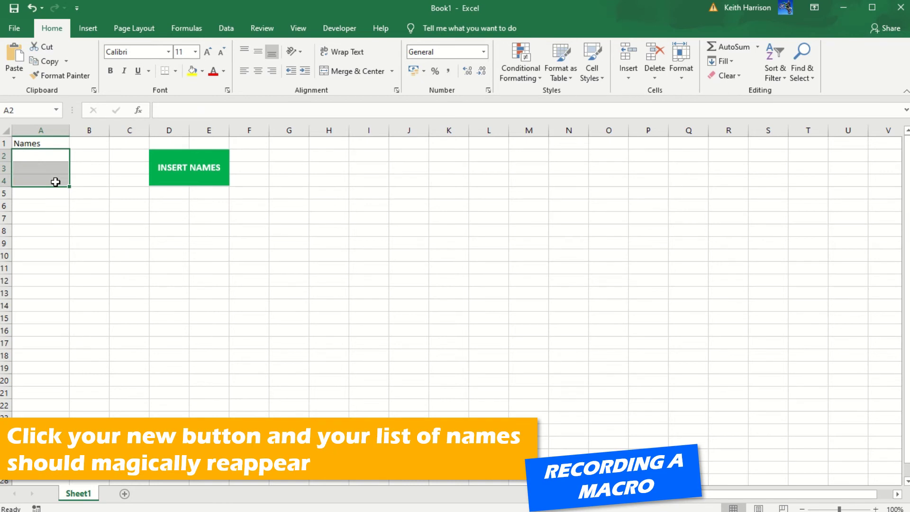
{"action": "left_click", "coordinate": [306, 227]}
{"action": "left_click", "coordinate": [46, 154]}
{"action": "left_click", "coordinate": [188, 164]}
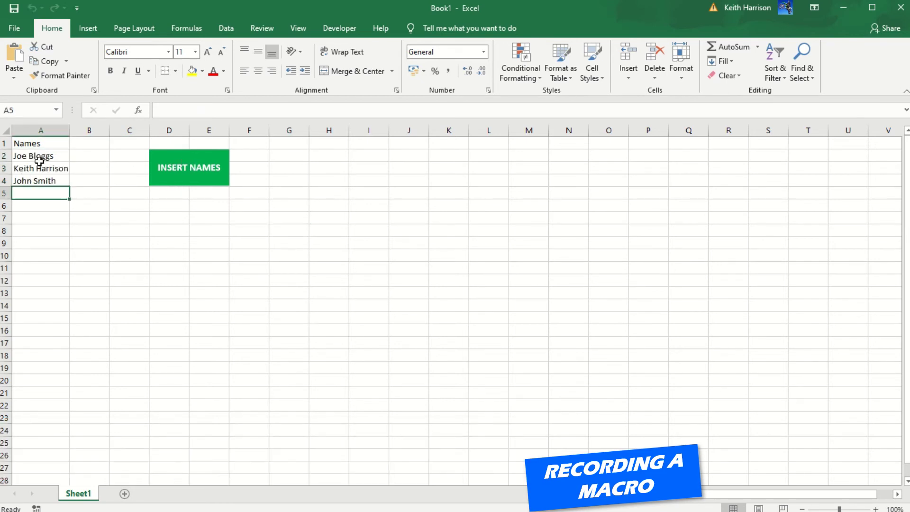
Step: Repeat the macro test twice more, clearing A2 to A4 before each run from the shape, and clear the names again at the end
{"action": "left_click_drag", "start_coordinate": [41, 159], "coordinate": [45, 180]}
{"action": "key", "text": "Delete"}
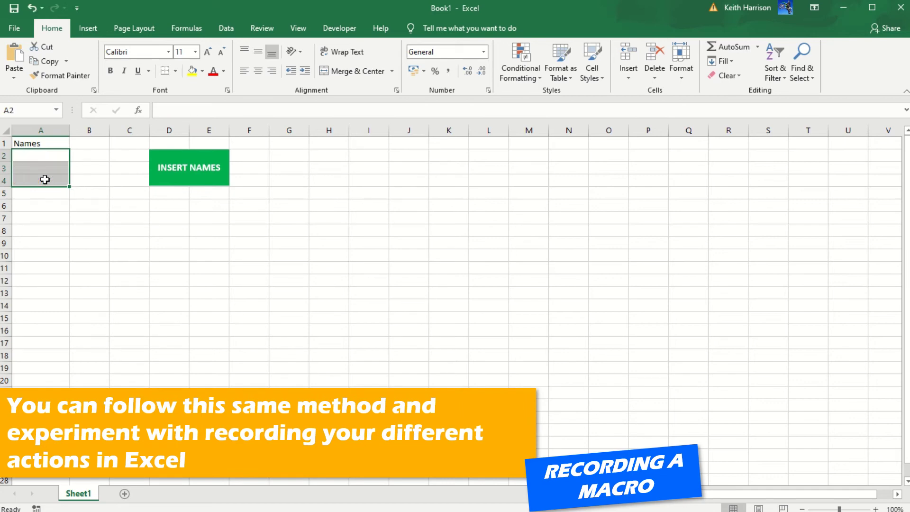
{"action": "left_click", "coordinate": [97, 158]}
{"action": "left_click", "coordinate": [203, 170]}
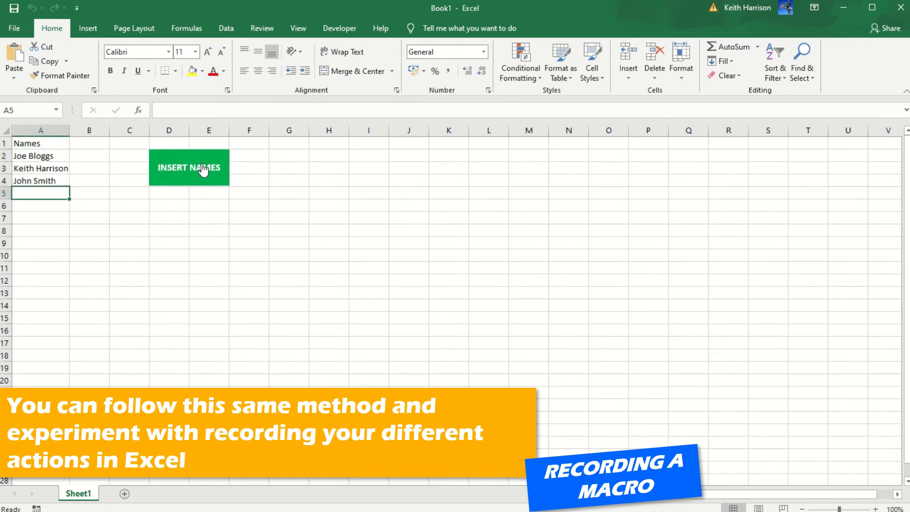
{"action": "left_click_drag", "start_coordinate": [41, 157], "coordinate": [45, 180]}
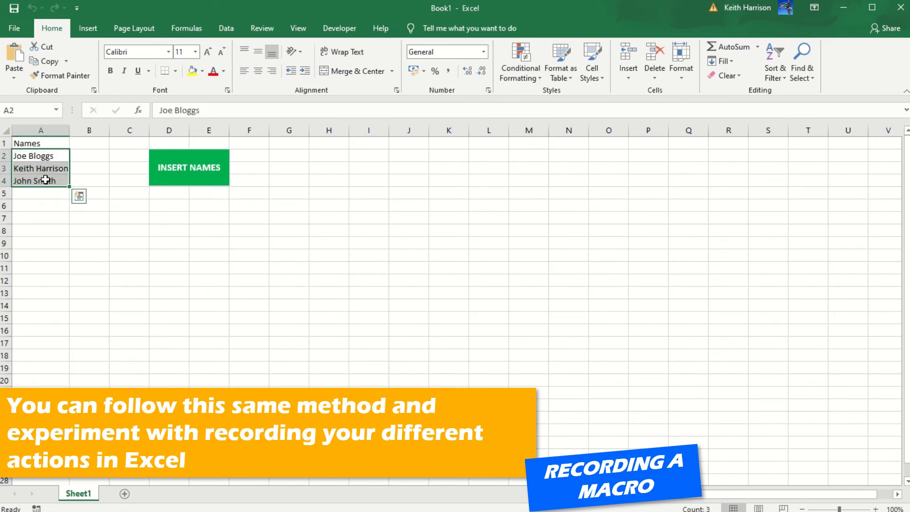
{"action": "key", "text": "Delete"}
{"action": "left_click", "coordinate": [130, 204]}
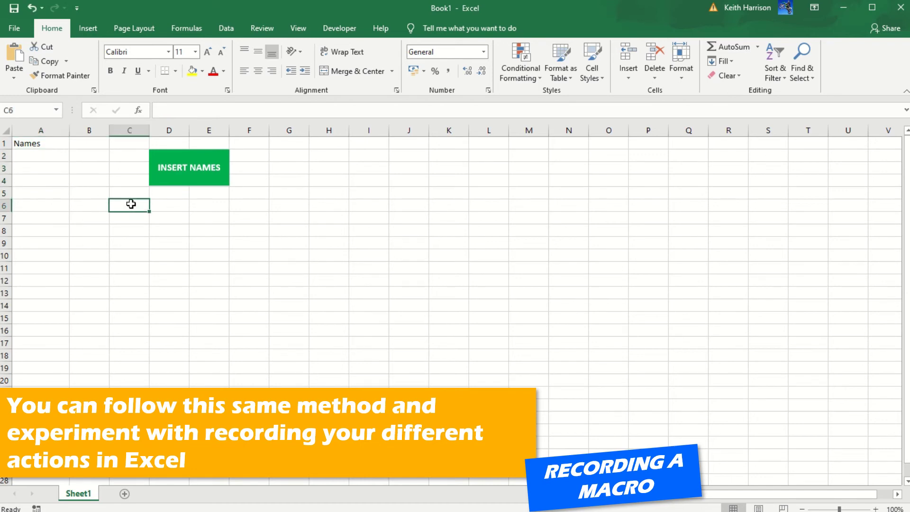
{"action": "left_click", "coordinate": [175, 179]}
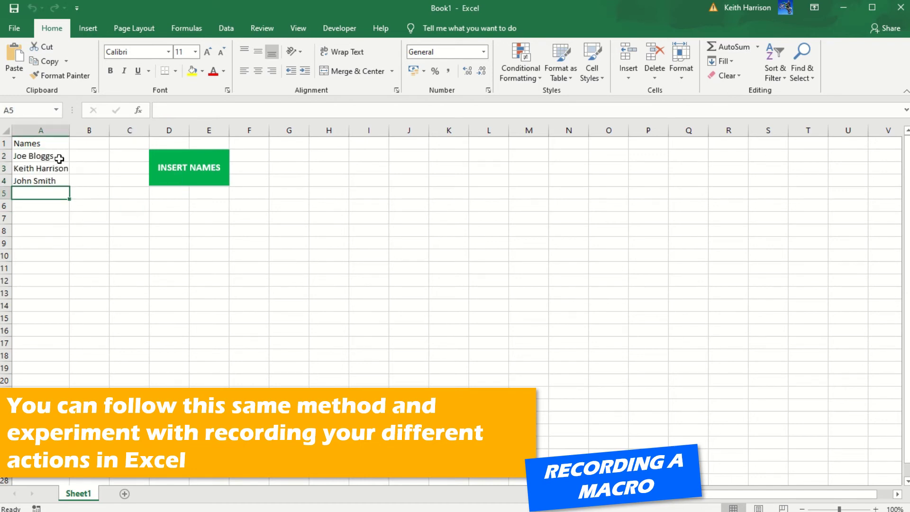
{"action": "left_click_drag", "start_coordinate": [61, 156], "coordinate": [57, 184]}
{"action": "key", "text": "Delete"}
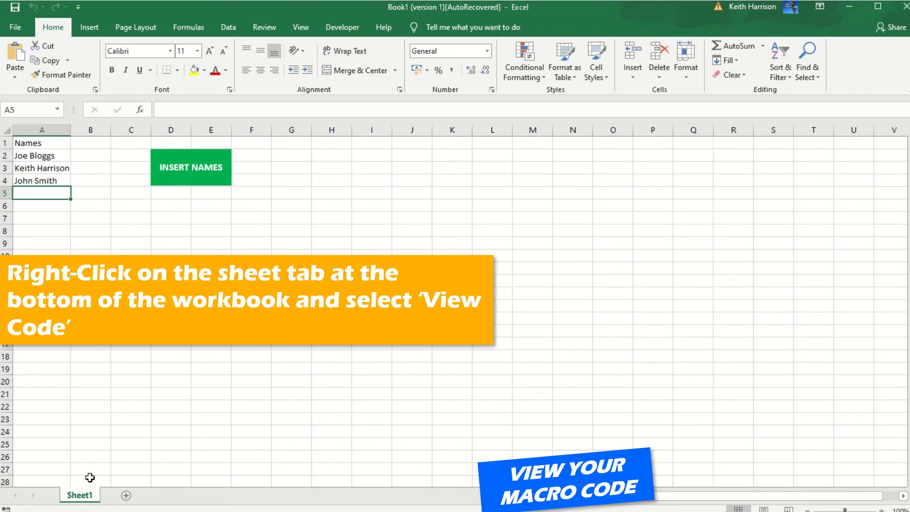
Step: View the code of Sheet1, expand the project's Modules folder, and open Module1 to examine the NameMacro code
{"action": "right_click", "coordinate": [87, 496]}
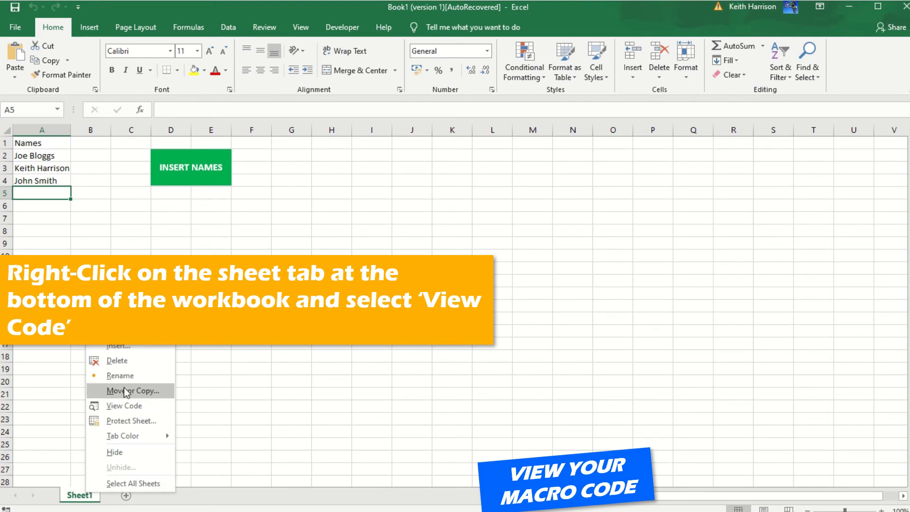
{"action": "left_click", "coordinate": [164, 409]}
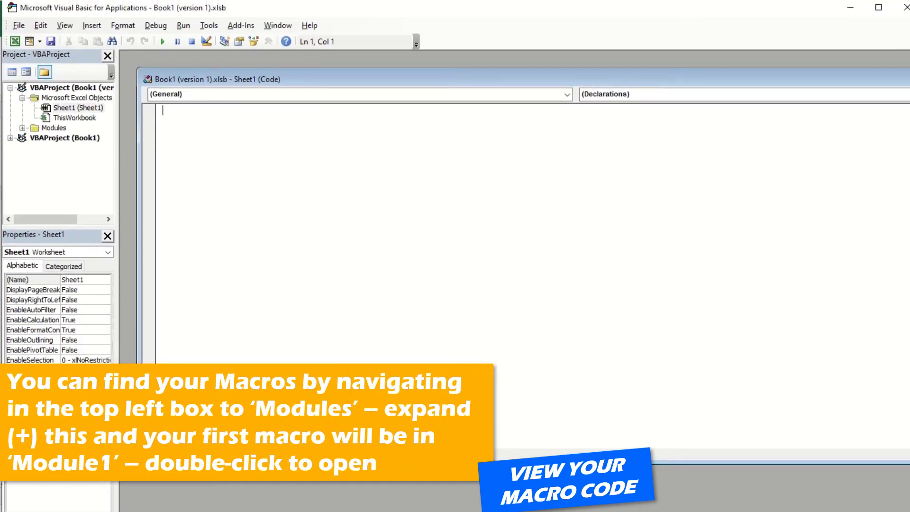
{"action": "left_click", "coordinate": [22, 129]}
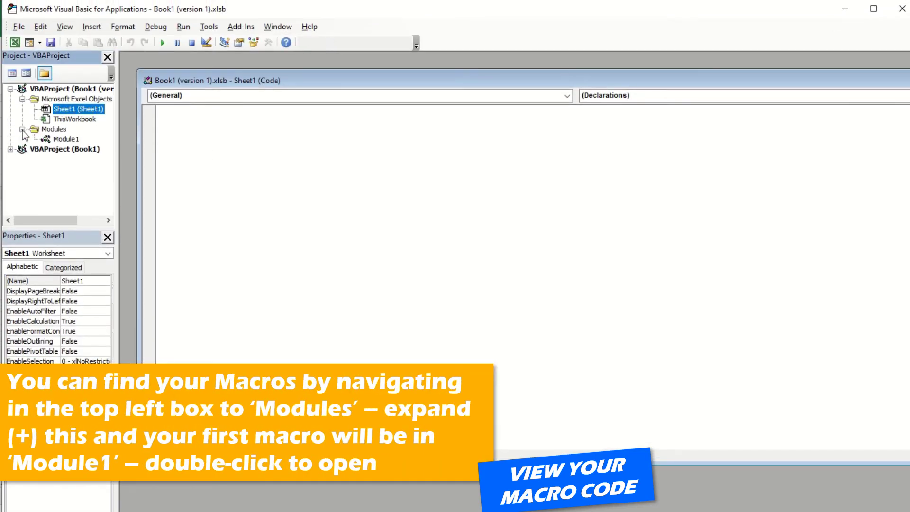
{"action": "double_click", "coordinate": [74, 139]}
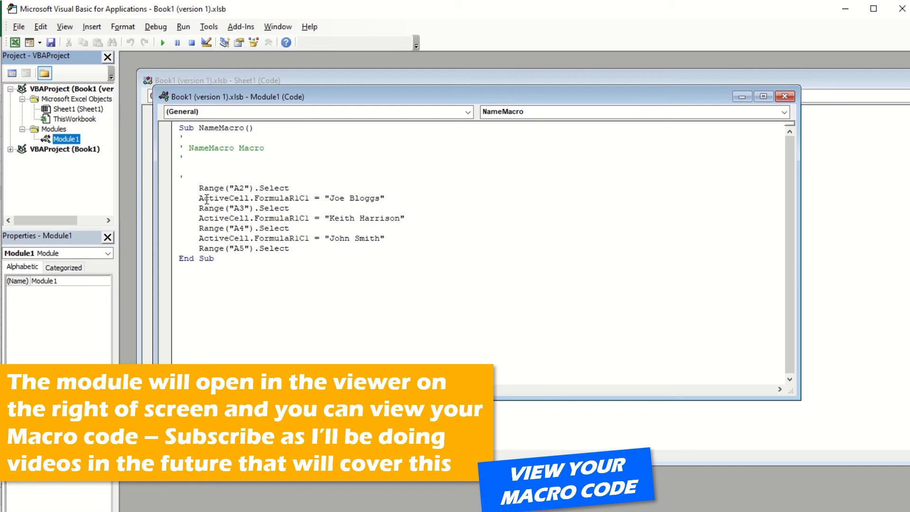
Step: Close the code editor and reopen the VBA project from the workbook using the Visual Basic command
{"action": "left_click", "coordinate": [903, 9]}
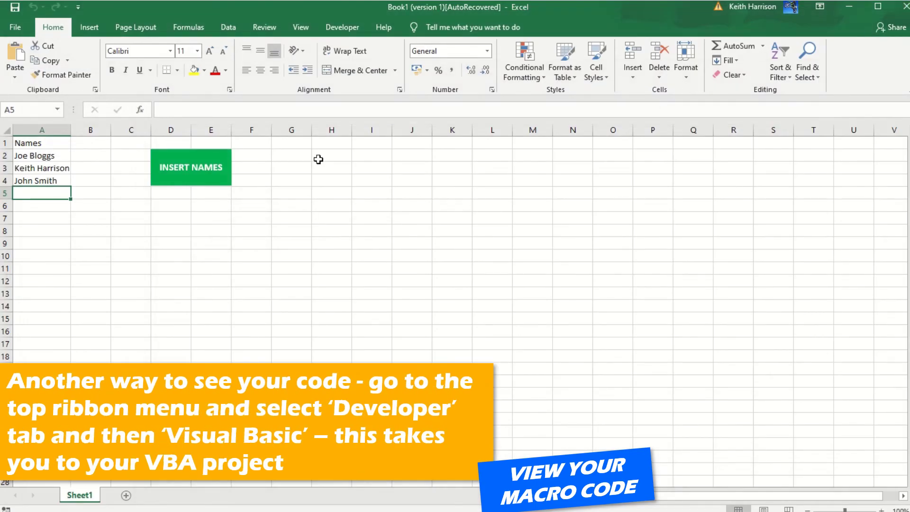
{"action": "left_click", "coordinate": [353, 31]}
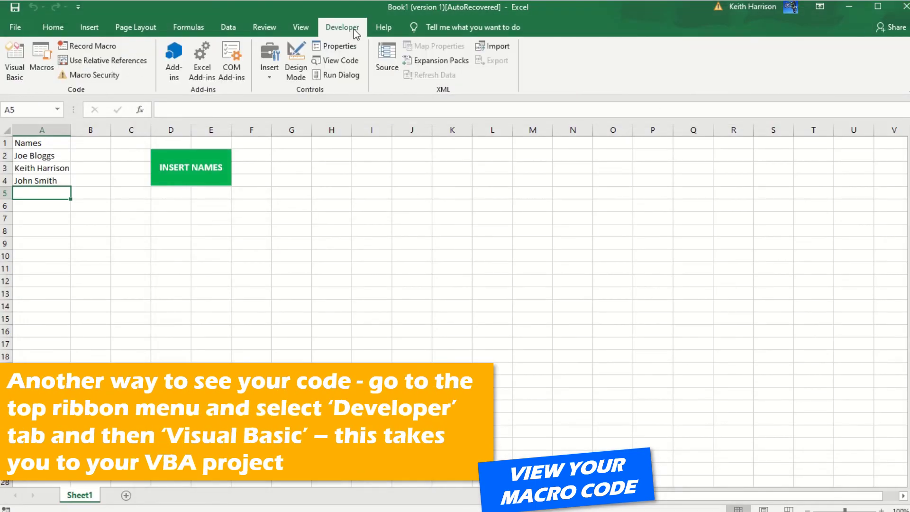
{"action": "left_click", "coordinate": [13, 63]}
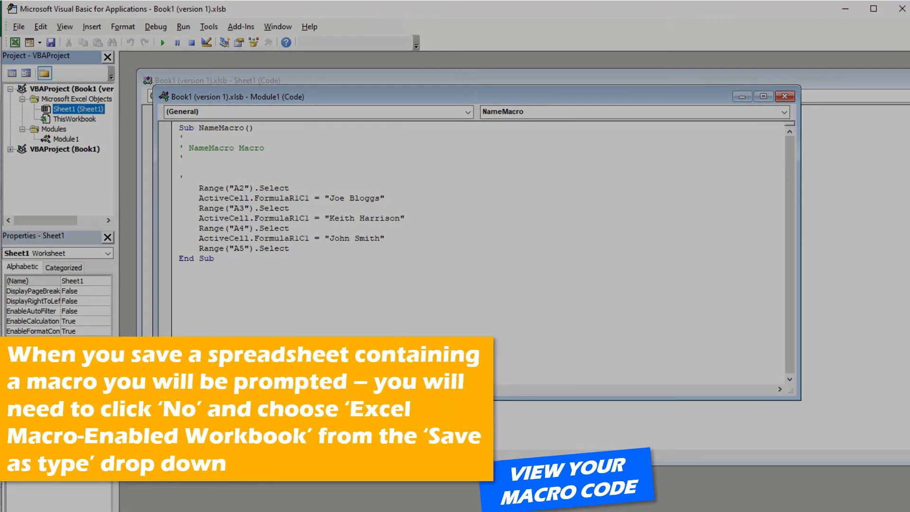
Step: Start saving the workbook that contains the macro
{"action": "key", "text": "ctrl+s"}
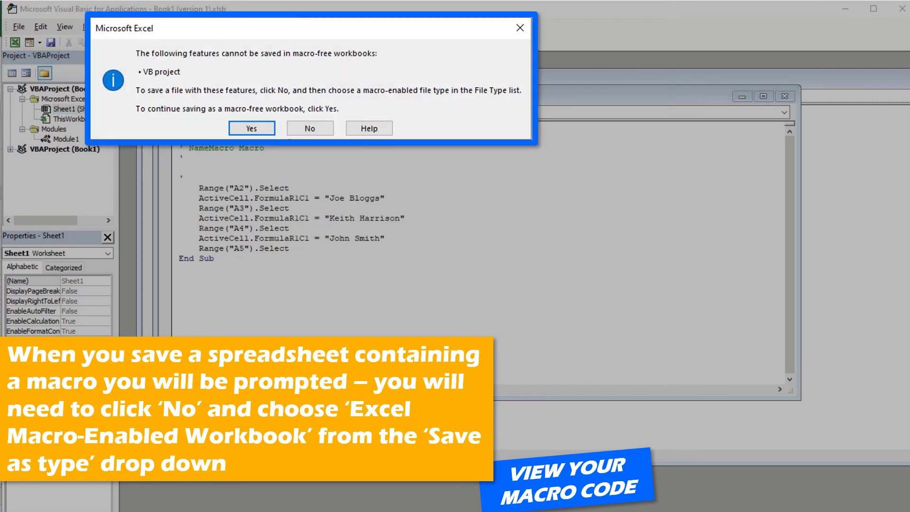